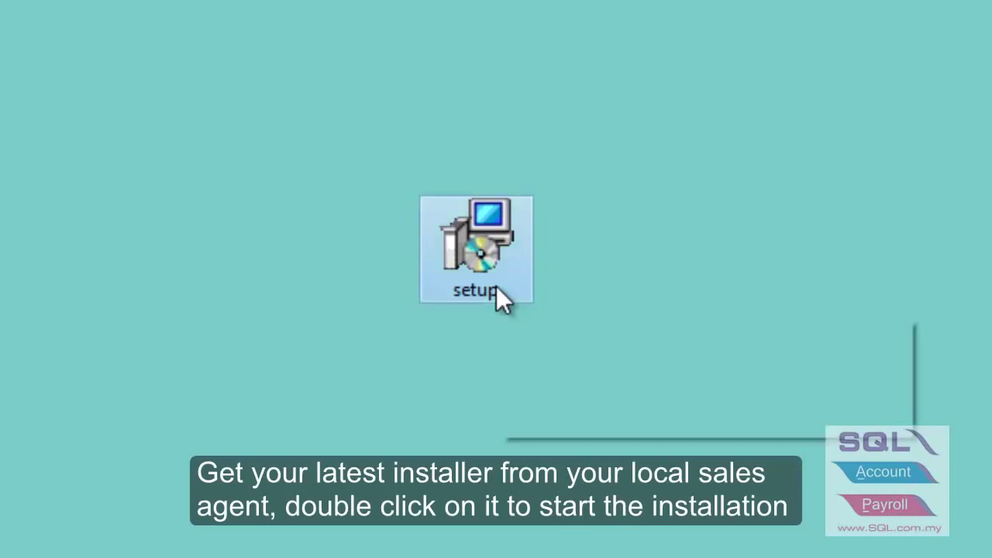
Start the SQL Financial Accounting setup file on the desktop to open the Setup Wizard.
{"action": "mouse_move", "coordinate": [497, 287]}
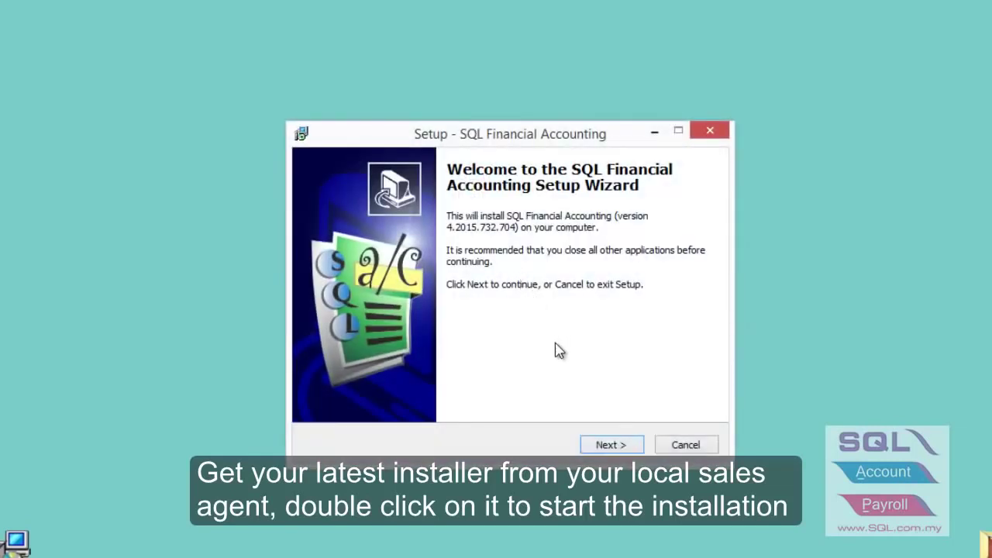
Accept the licence agreement, keep the default program, share and database folders, and install.
{"action": "left_click", "coordinate": [595, 448]}
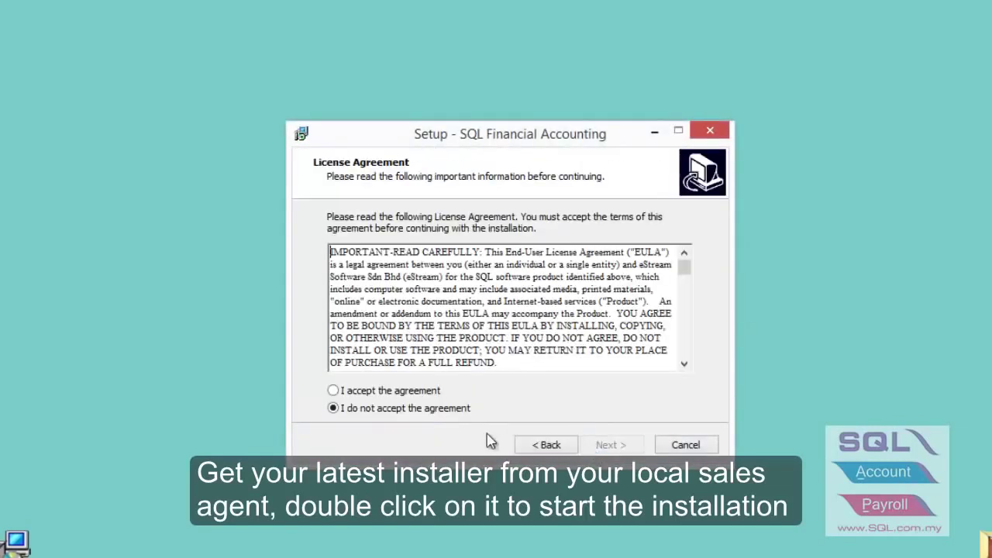
{"action": "left_click", "coordinate": [419, 395]}
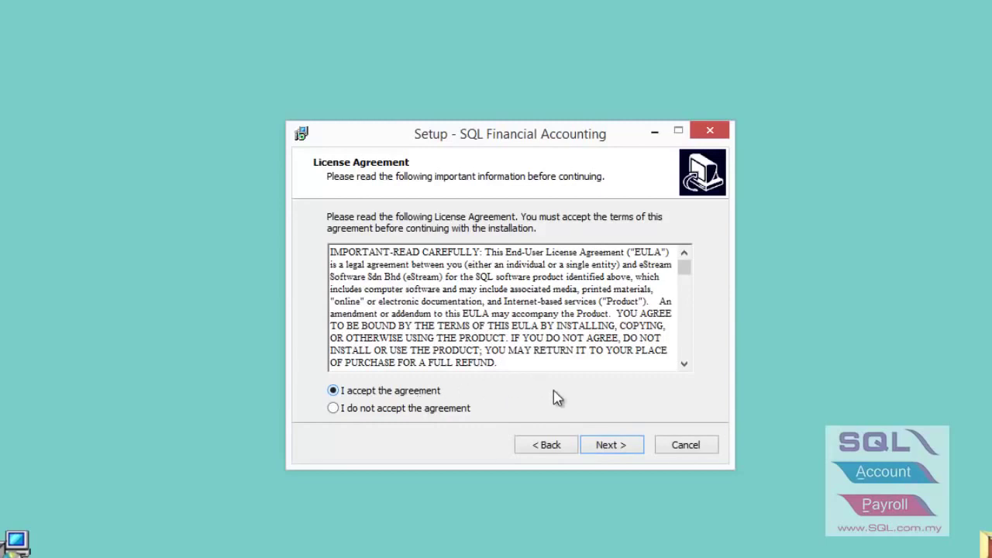
{"action": "left_click", "coordinate": [600, 450]}
{"action": "left_click", "coordinate": [601, 448]}
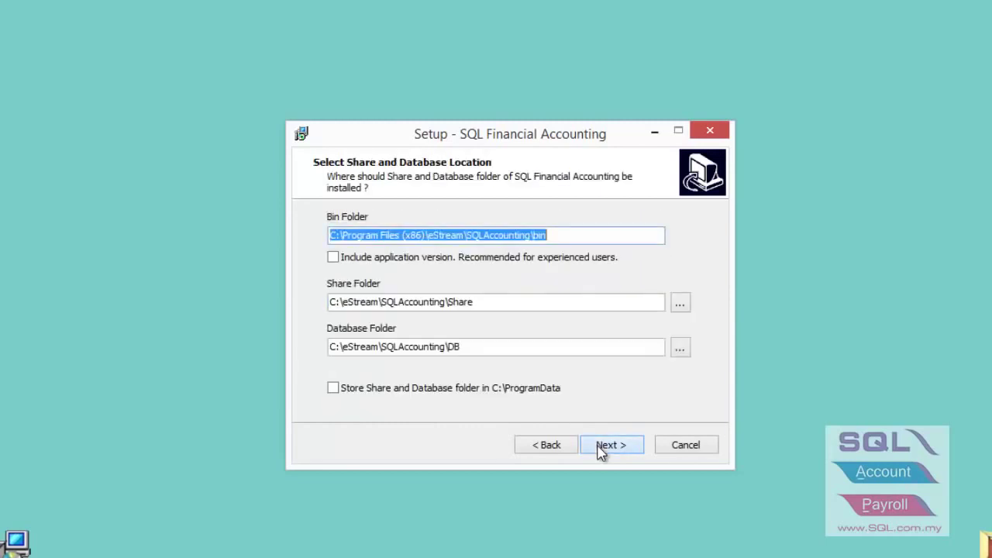
{"action": "left_click", "coordinate": [601, 448]}
{"action": "left_click", "coordinate": [601, 448]}
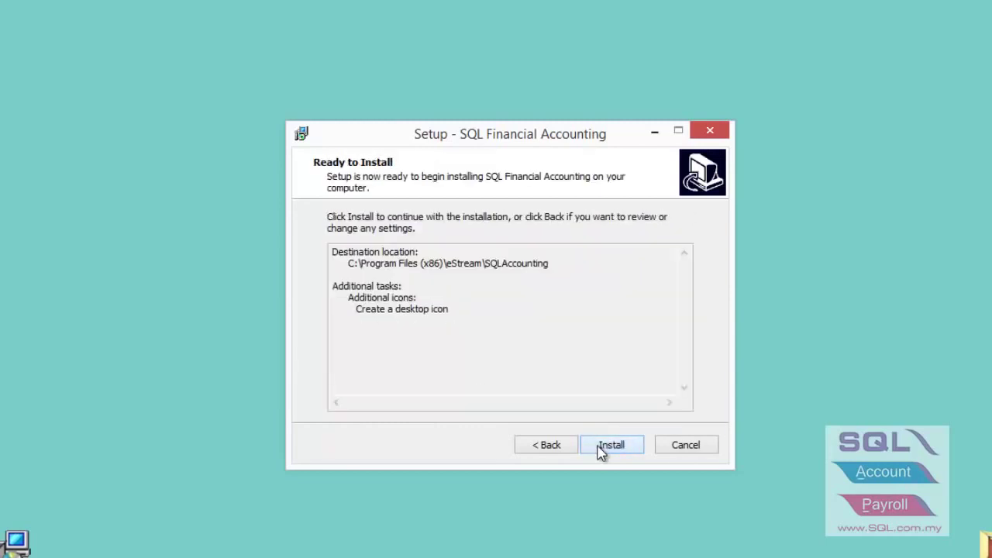
{"action": "left_click", "coordinate": [601, 448]}
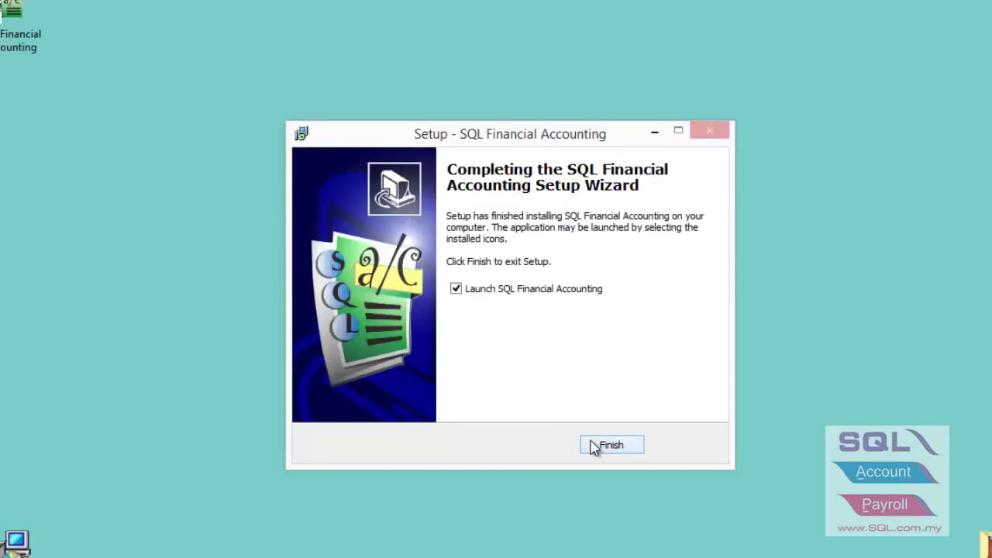
Finish setup with the program launching, then dismiss the welcome dialog to reach Testing Company.
{"action": "left_click", "coordinate": [593, 447]}
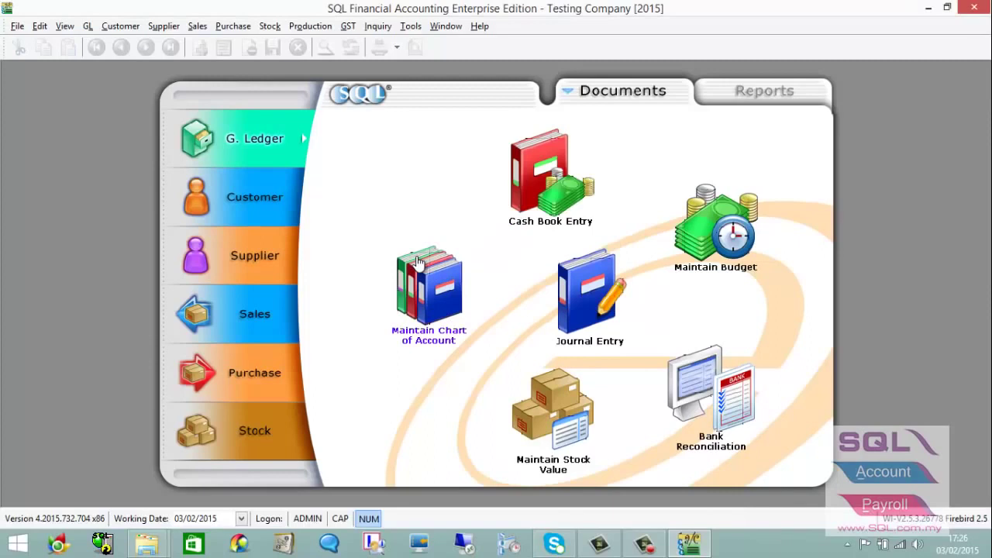
{"action": "left_click", "coordinate": [417, 262]}
{"action": "left_click", "coordinate": [417, 261]}
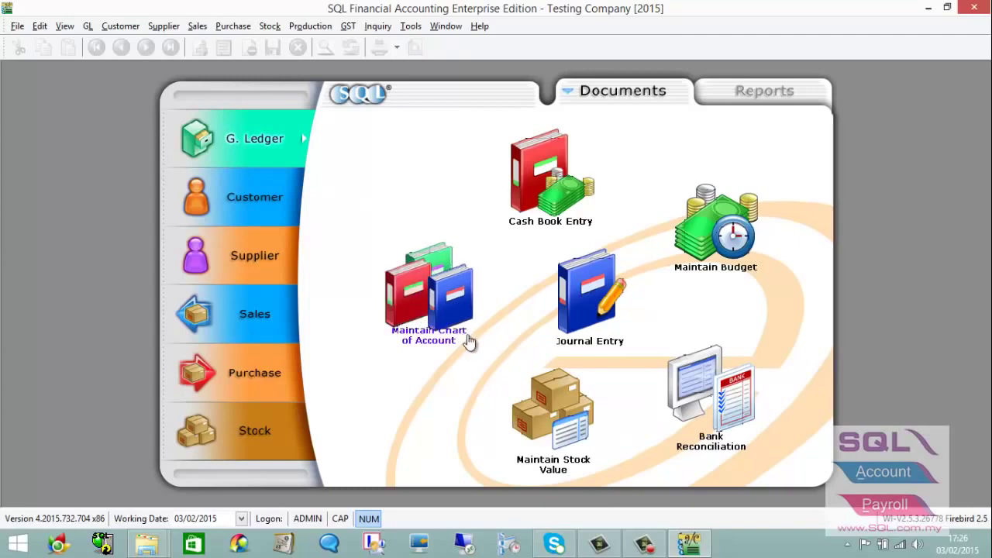
From the Logon window's database list, create a new database for company 'ABC SDN BHD'.
{"action": "left_click", "coordinate": [14, 27]}
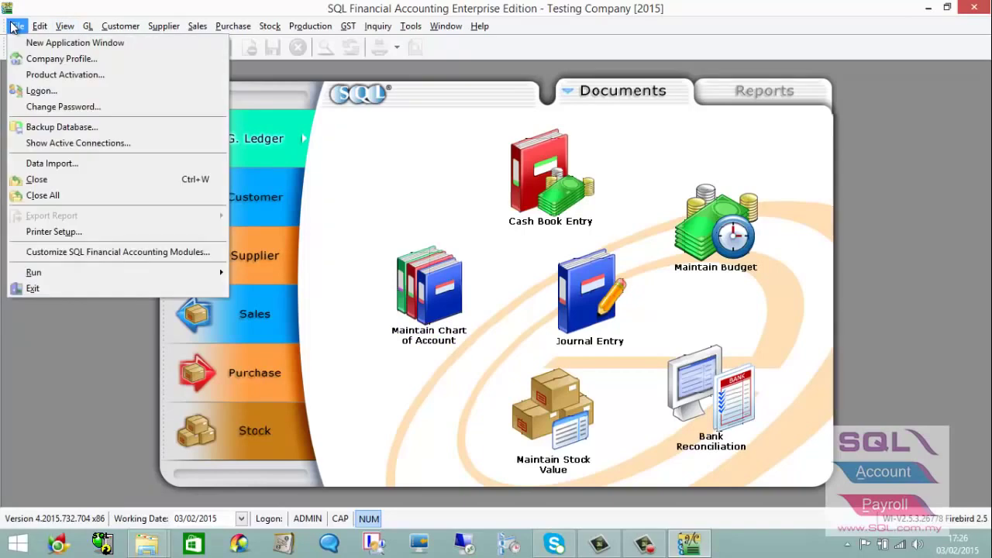
{"action": "left_click", "coordinate": [35, 91]}
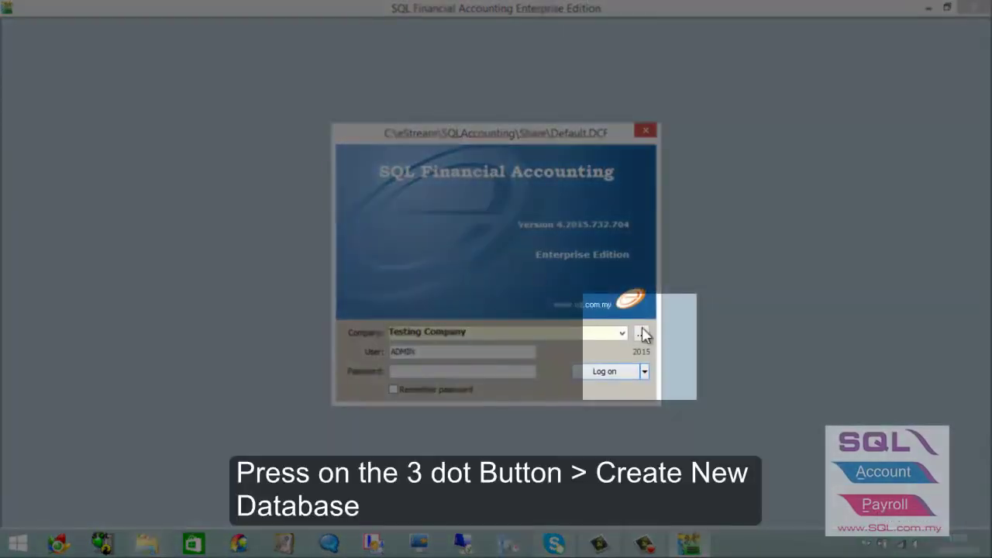
{"action": "left_click", "coordinate": [645, 337]}
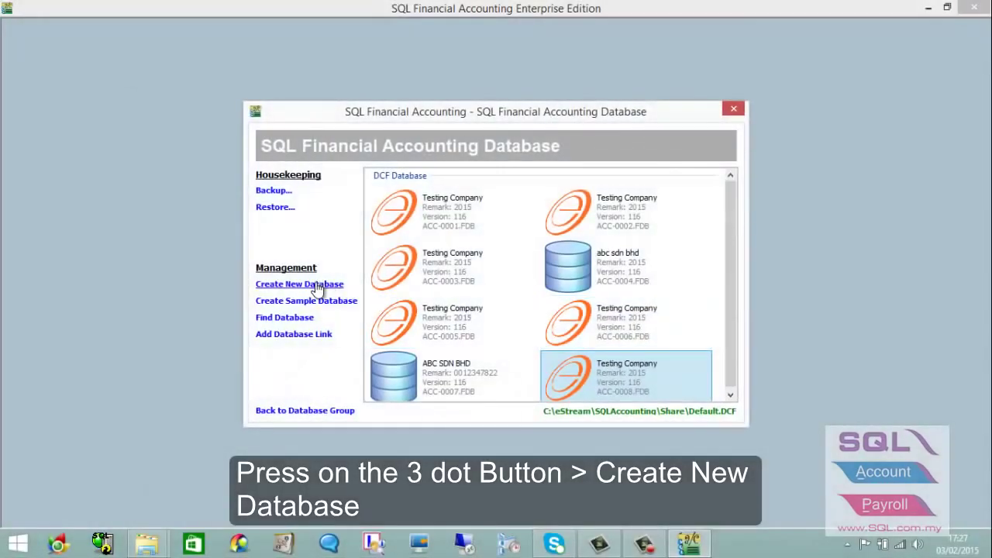
{"action": "left_click", "coordinate": [299, 284]}
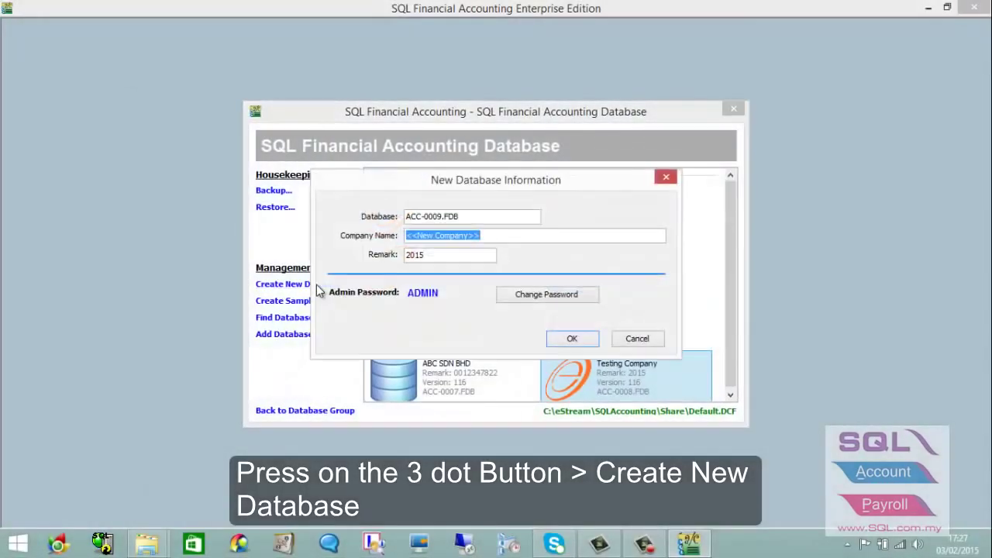
{"action": "type", "text": "abc"}
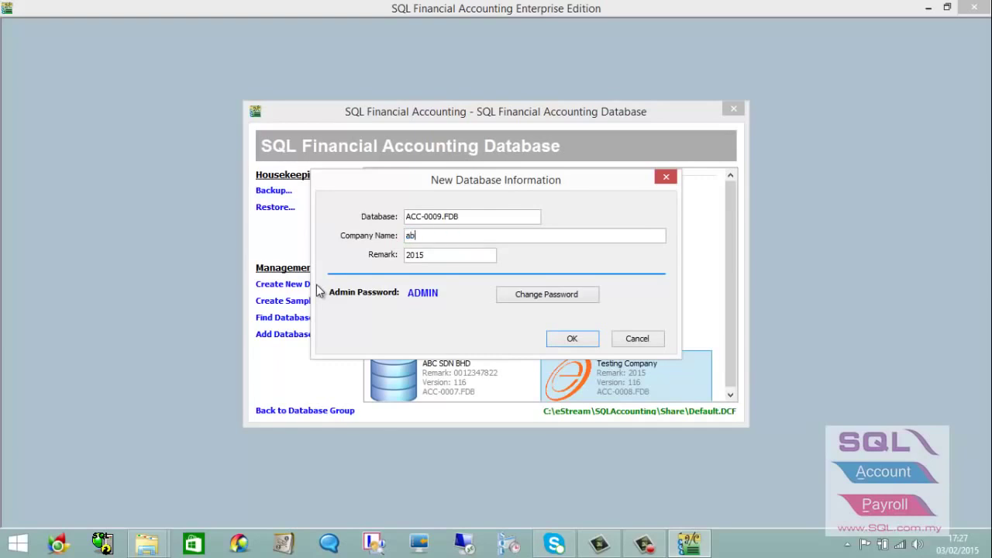
{"action": "key", "text": "BackSpace"}
{"action": "key", "text": "BackSpace"}
{"action": "key", "text": "BackSpace"}
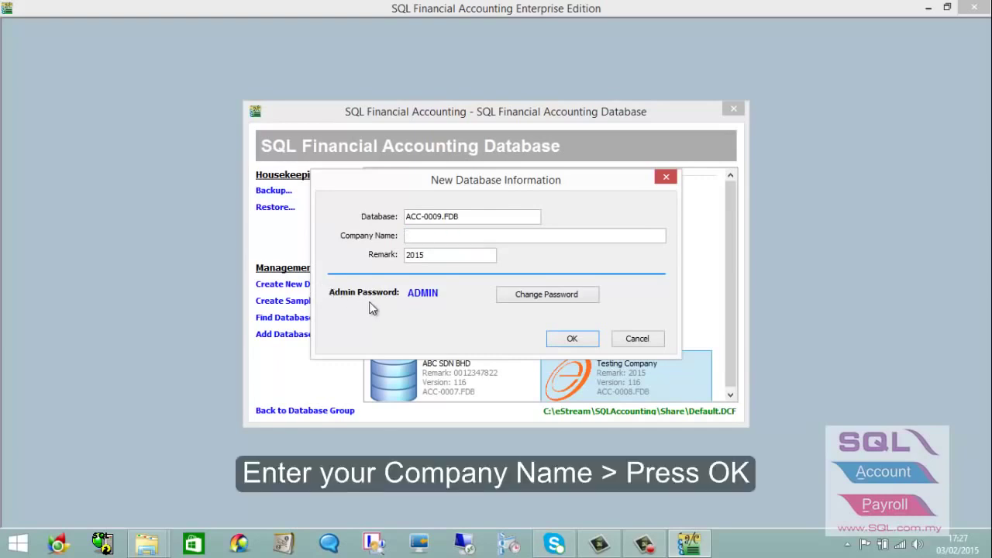
{"action": "type", "text": "ABC SDN BHD"}
{"action": "left_click", "coordinate": [568, 339]}
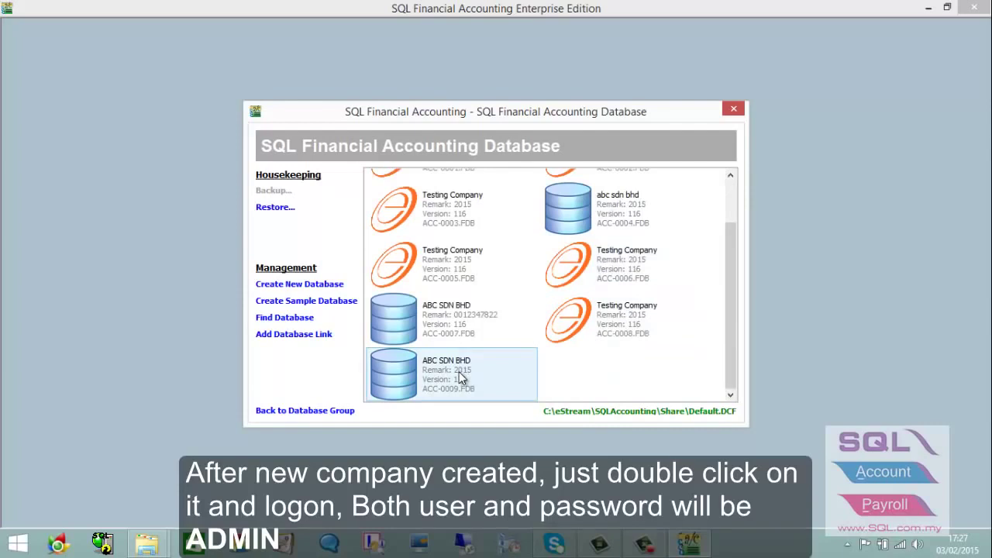
Log on to ABC SDN BHD [2015] as ADMIN and bring up the File menu.
{"action": "double_click", "coordinate": [459, 371]}
{"action": "type", "text": "ADMIN"}
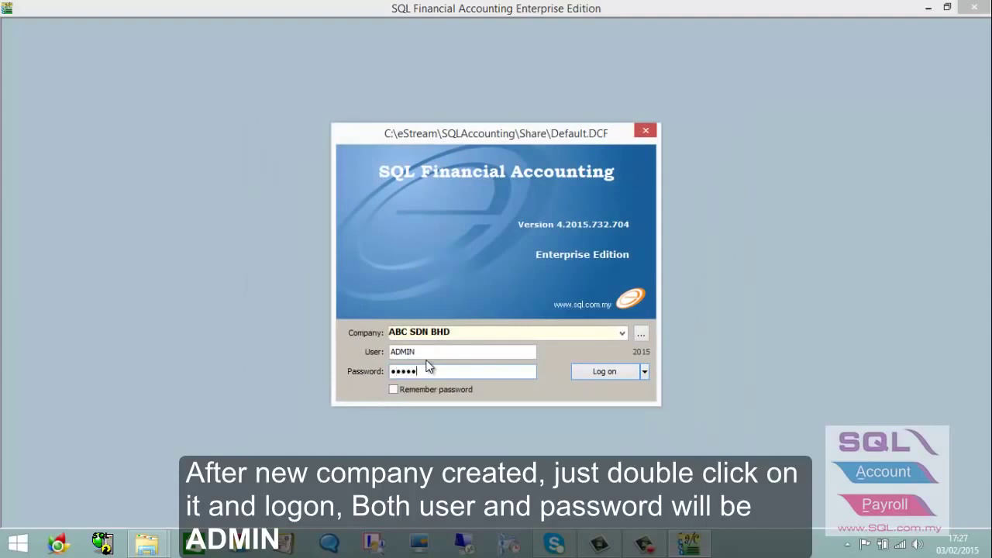
{"action": "left_click", "coordinate": [580, 374]}
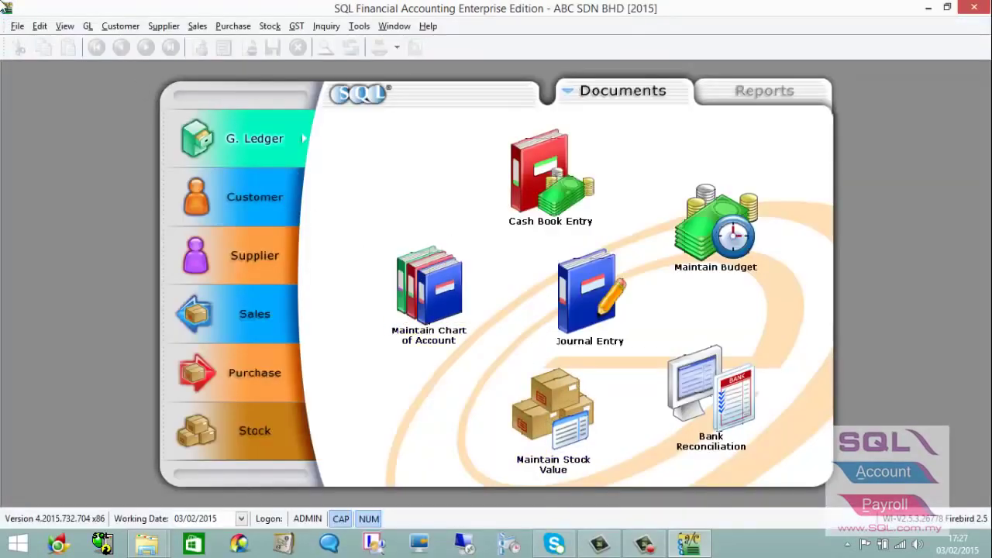
{"action": "left_click", "coordinate": [17, 26]}
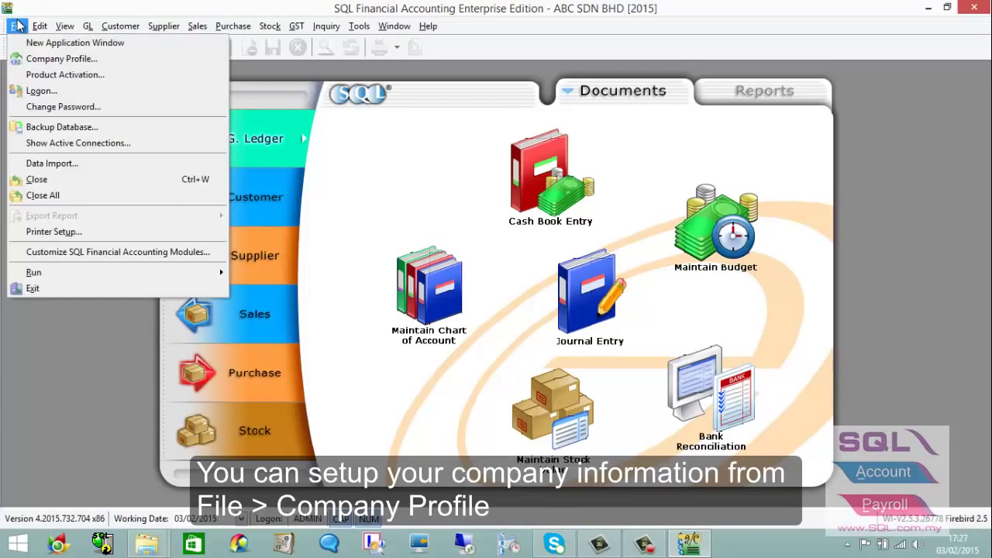
In the Company Profile, enter the GST number and replace the placeholder billing address.
{"action": "left_click", "coordinate": [28, 60]}
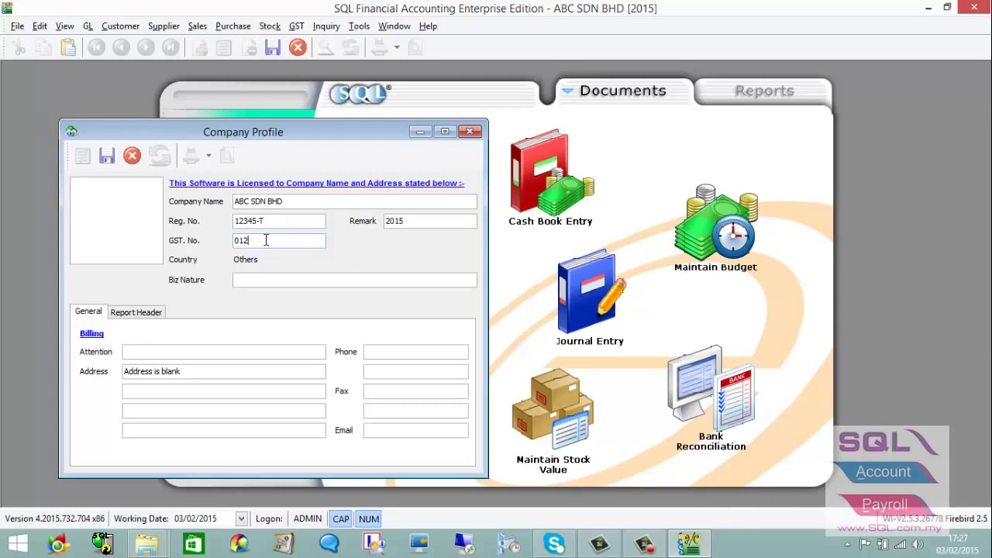
{"action": "left_click", "coordinate": [266, 240]}
{"action": "type", "text": "0123456789"}
{"action": "left_click_drag", "start_coordinate": [188, 371], "coordinate": [93, 372]}
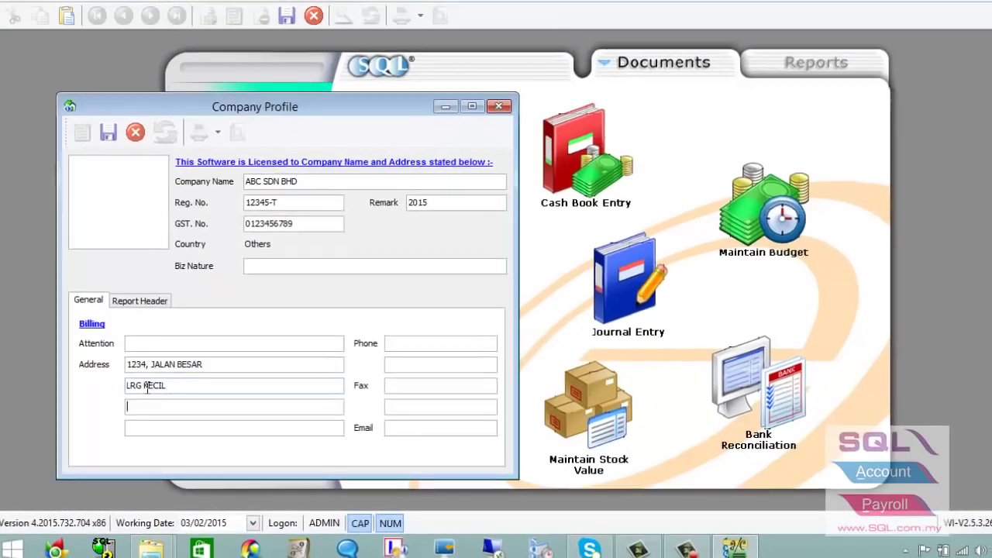
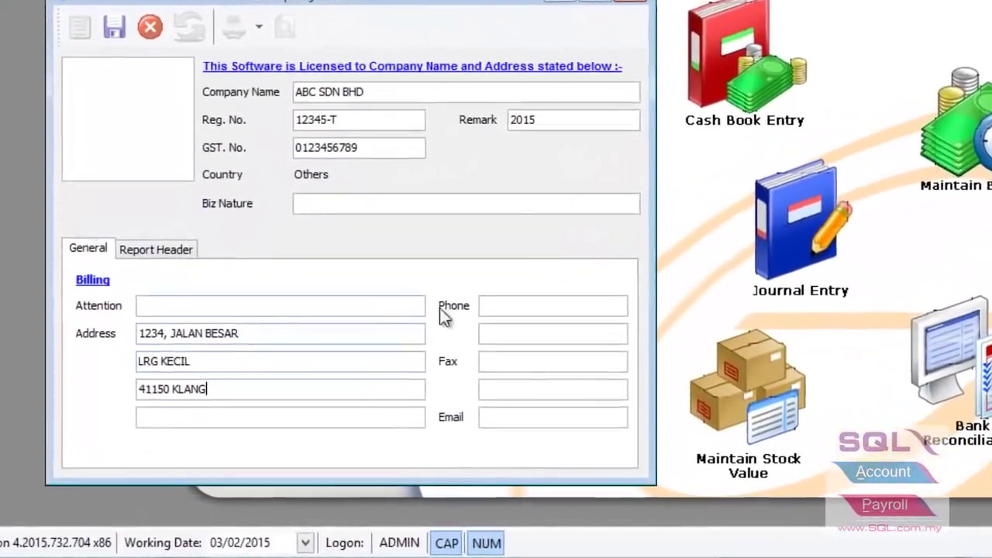
Fill in the company's phone and fax numbers.
{"action": "left_click", "coordinate": [491, 306]}
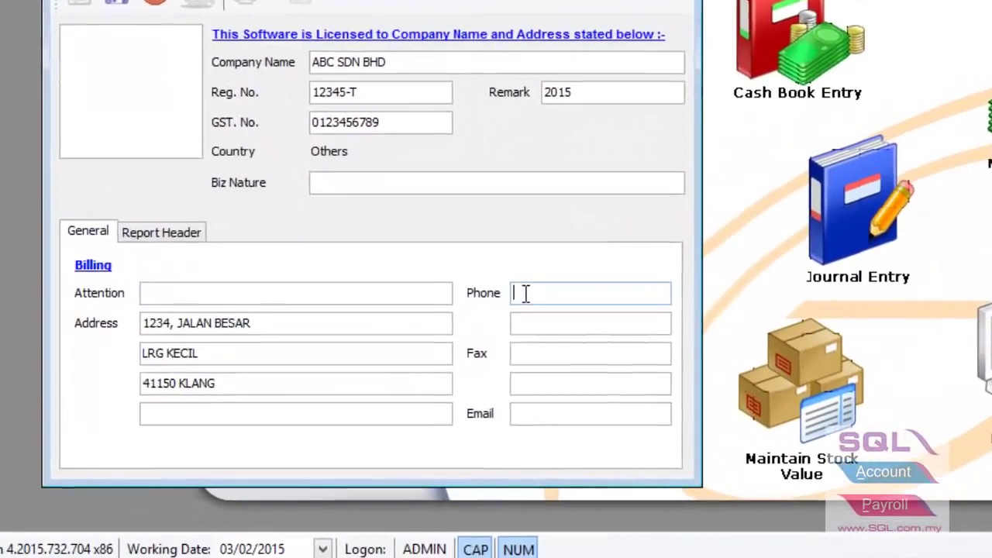
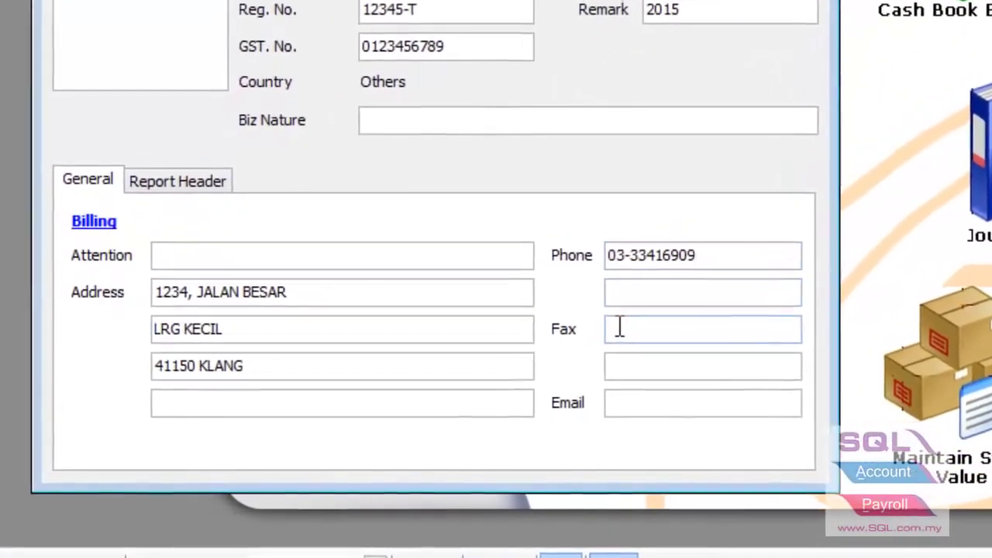
{"action": "left_click", "coordinate": [619, 328]}
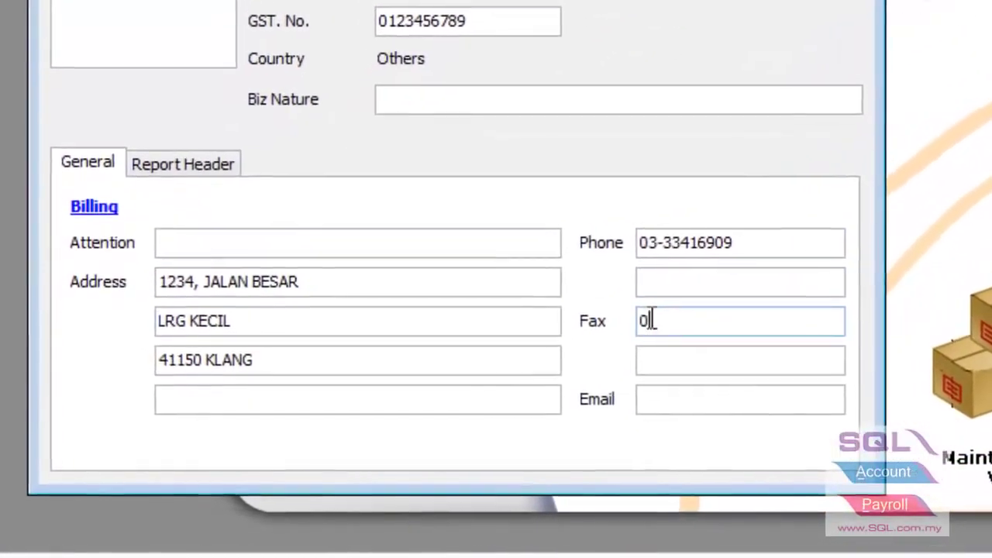
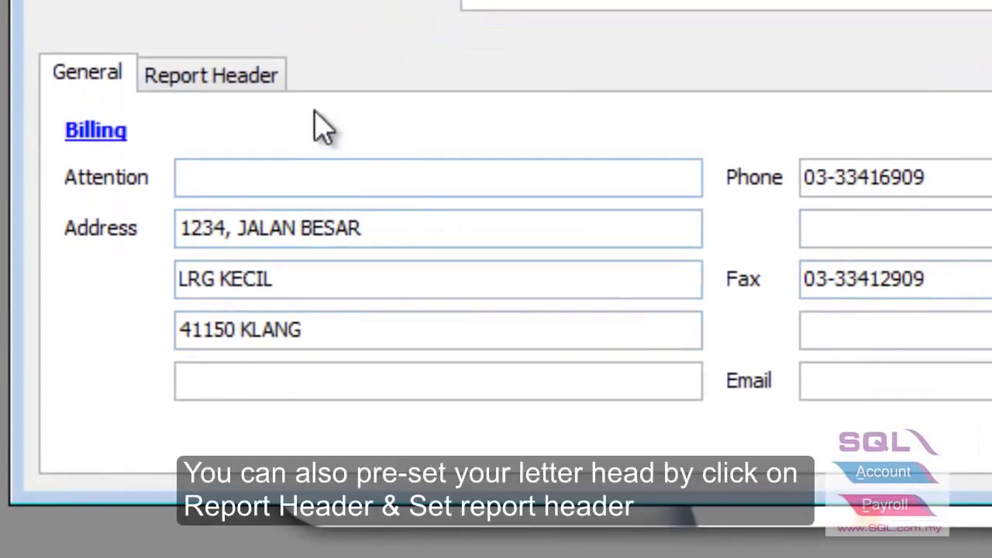
Build the ABC SDN BHD letterhead with Set Report Header on the Report Header tab.
{"action": "left_click", "coordinate": [261, 87]}
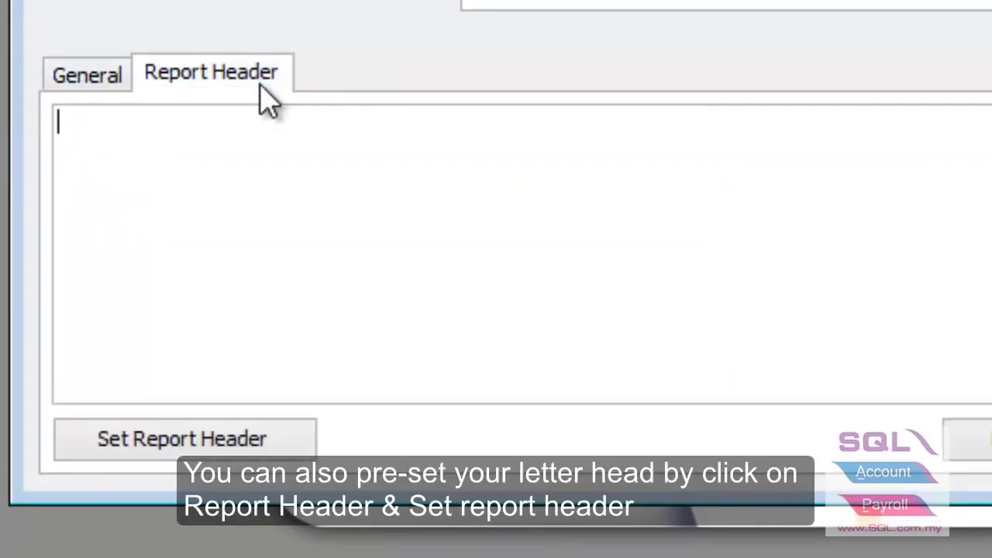
{"action": "left_click", "coordinate": [197, 442]}
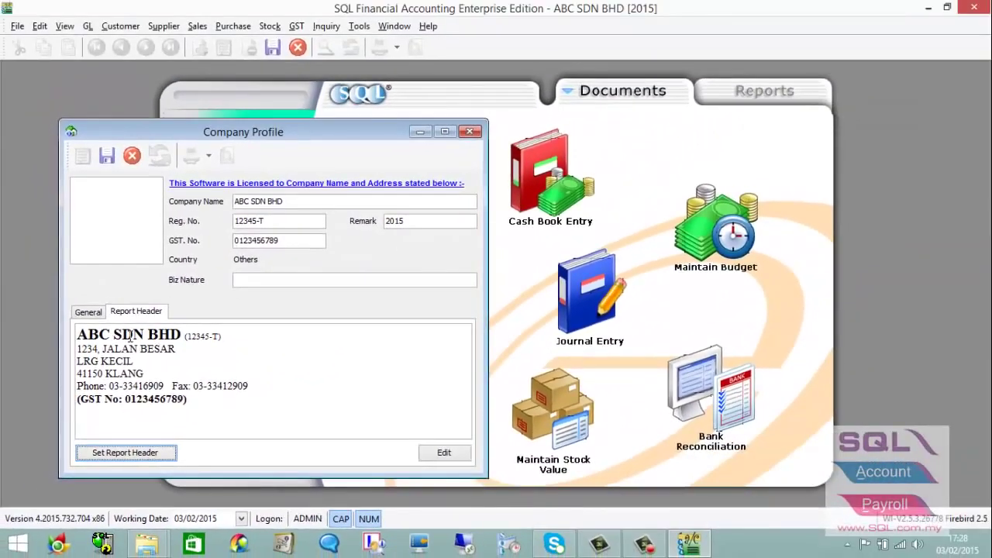
Set the header's (12345-T) registration number to font size 10, keep the change, and save the profile.
{"action": "left_click", "coordinate": [433, 454]}
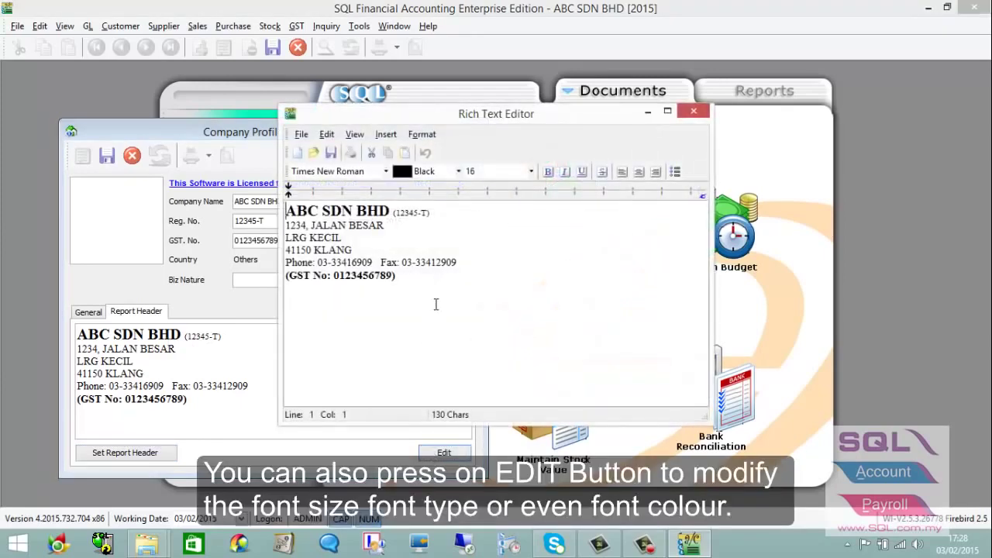
{"action": "left_click_drag", "start_coordinate": [427, 212], "coordinate": [394, 212]}
{"action": "left_click", "coordinate": [496, 171]}
{"action": "left_click", "coordinate": [530, 171]}
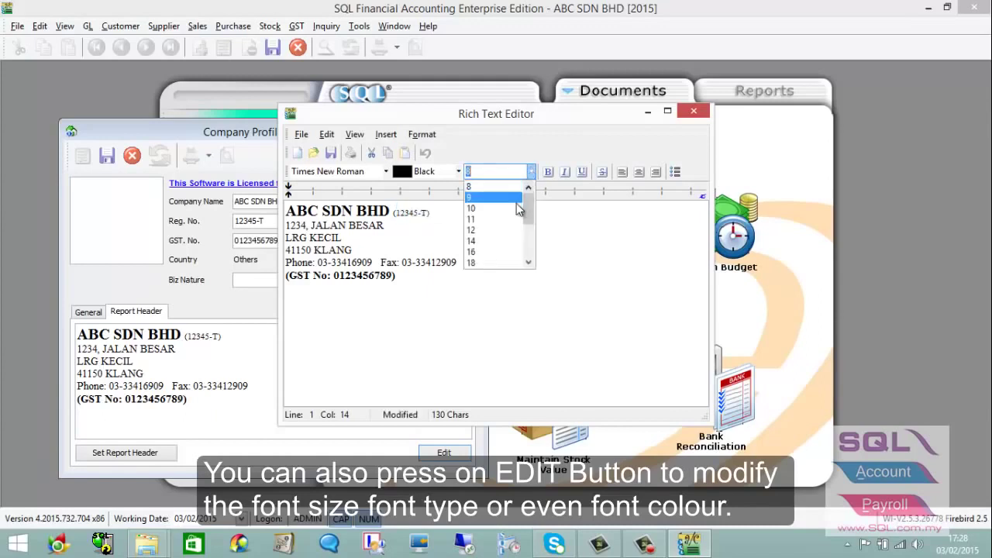
{"action": "left_click", "coordinate": [514, 206]}
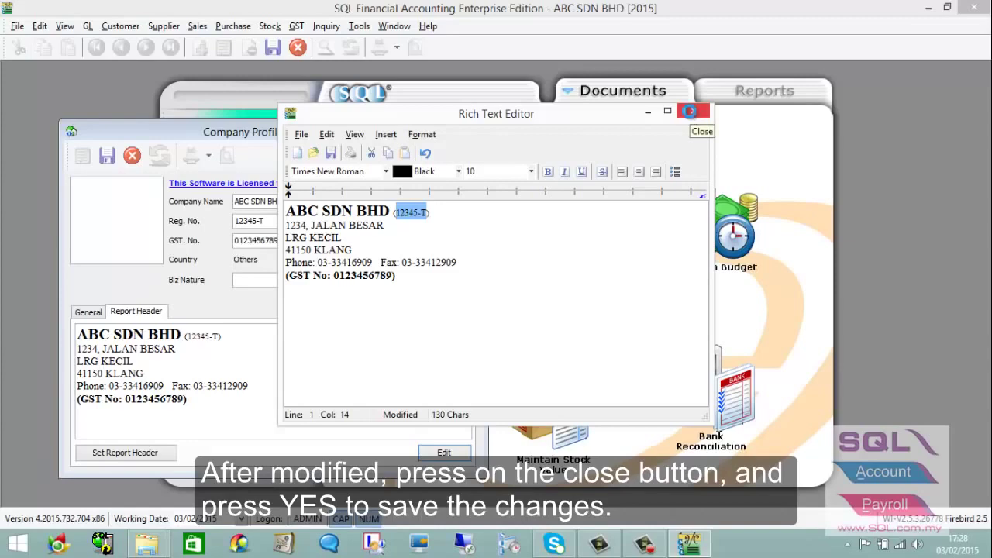
{"action": "left_click", "coordinate": [692, 113]}
{"action": "left_click", "coordinate": [485, 293]}
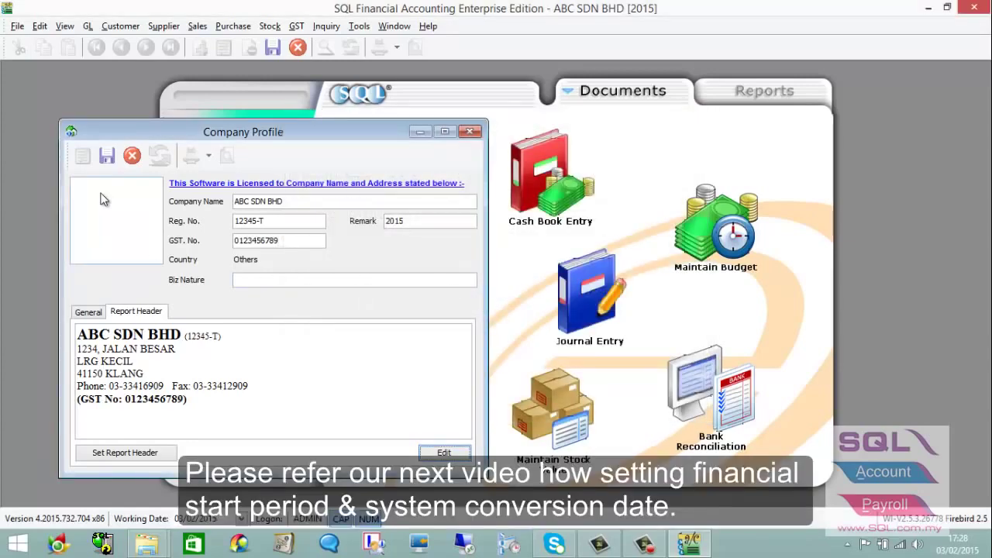
{"action": "left_click", "coordinate": [106, 158]}
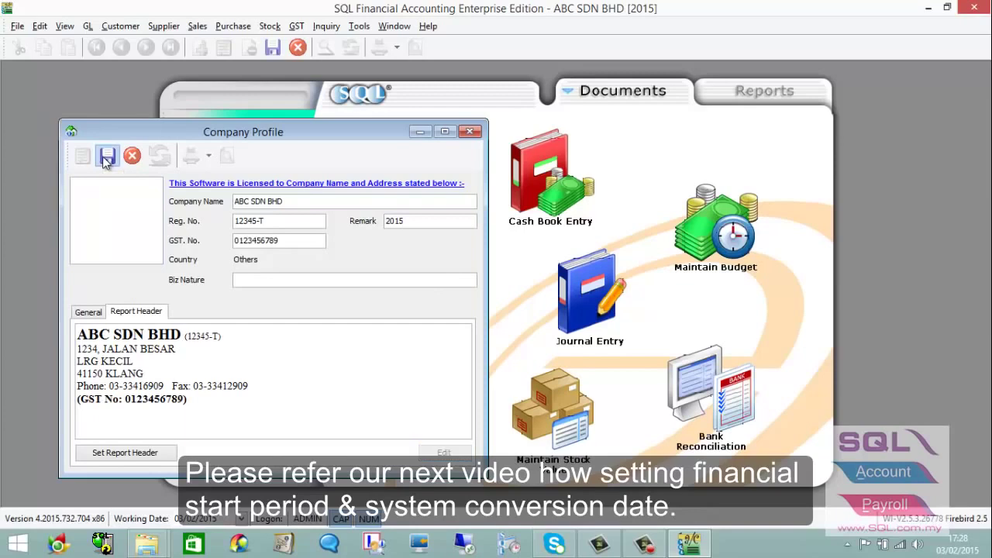